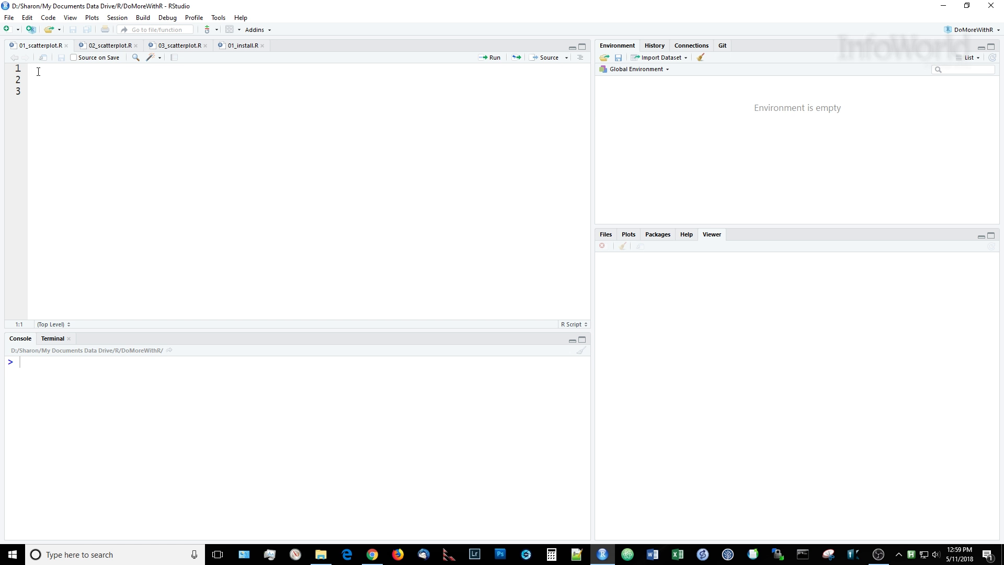
Paste and run the library(taucharts), data("mtcars") and library(dplyr) setup lines
text(library(taucharts) data("mtcars") library(dplyr))
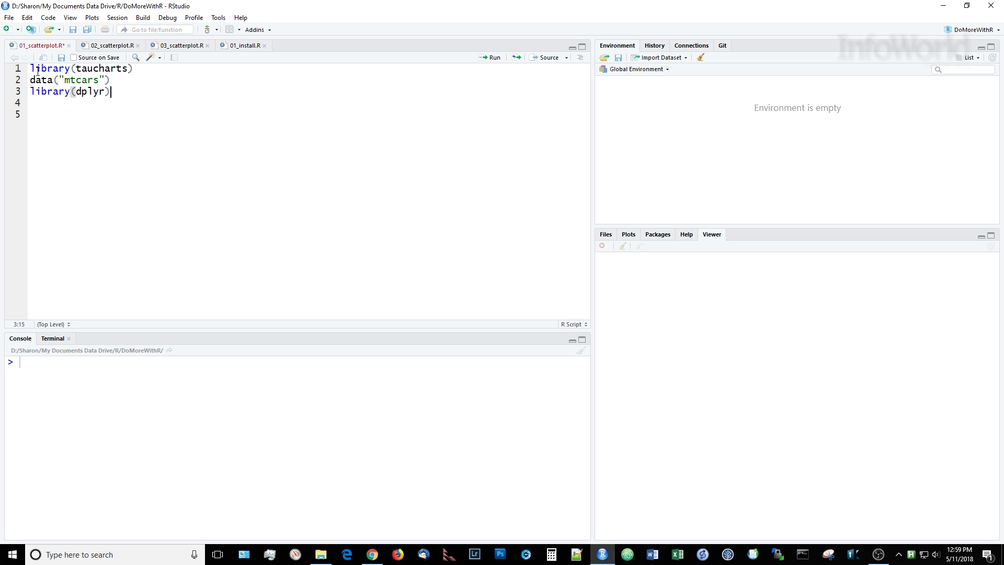
click(186, 69)
key(ctrl+Return)
key(ctrl+Return)
key(ctrl+Return)
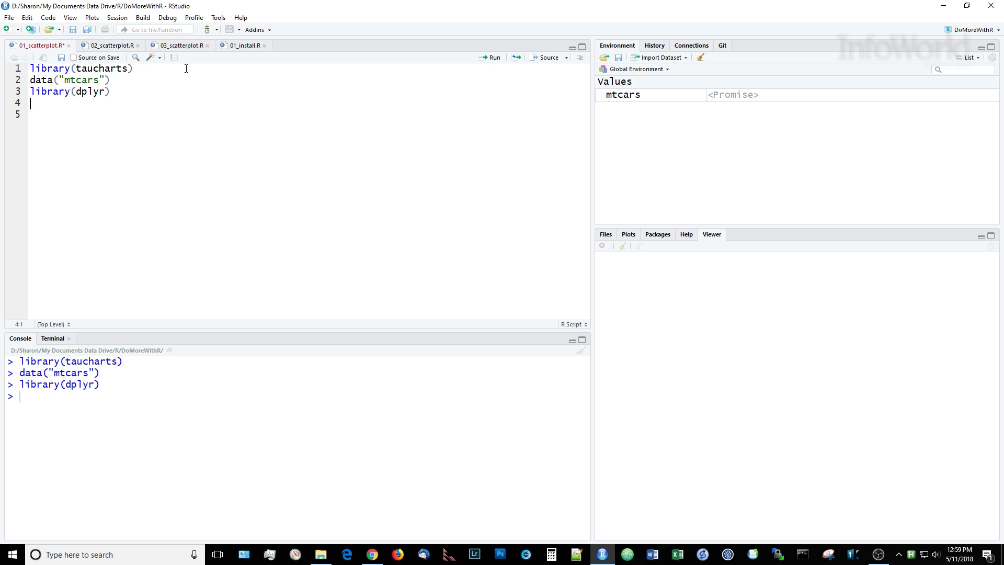
key(Return)
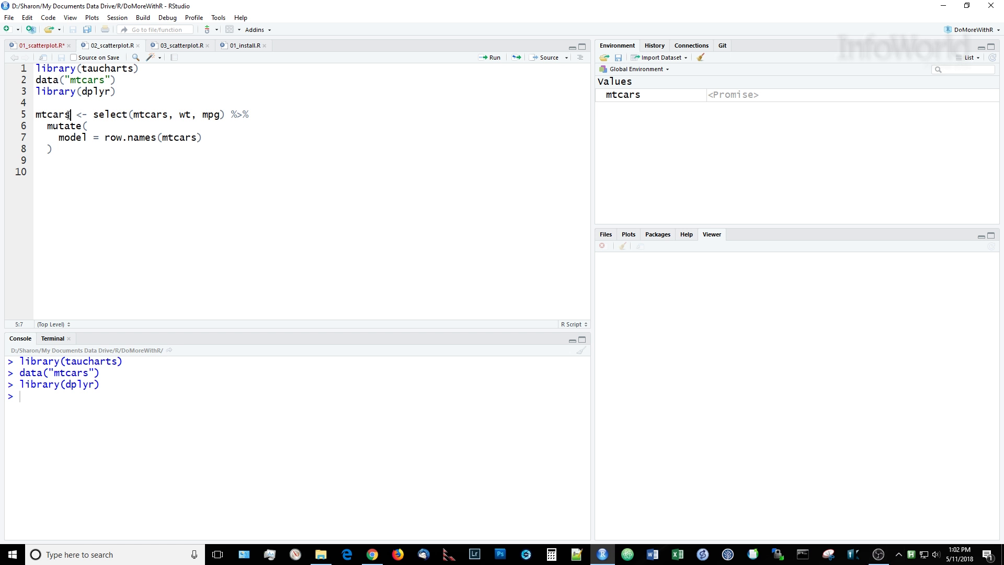
Run the select/mutate pipeline reducing mtcars to wt, mpg and model, then view 03_scatterplot.R
key(ctrl+Return)
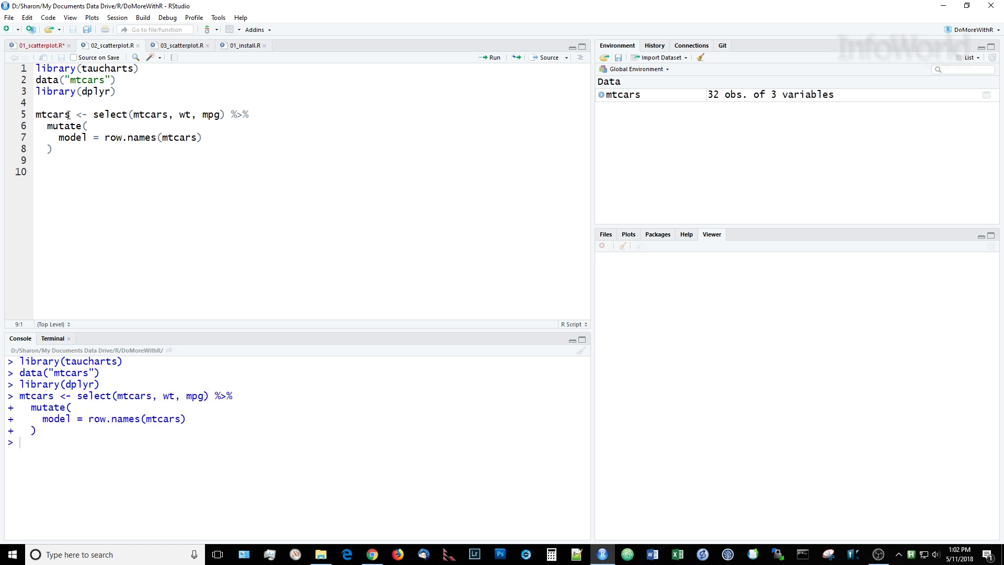
click(161, 49)
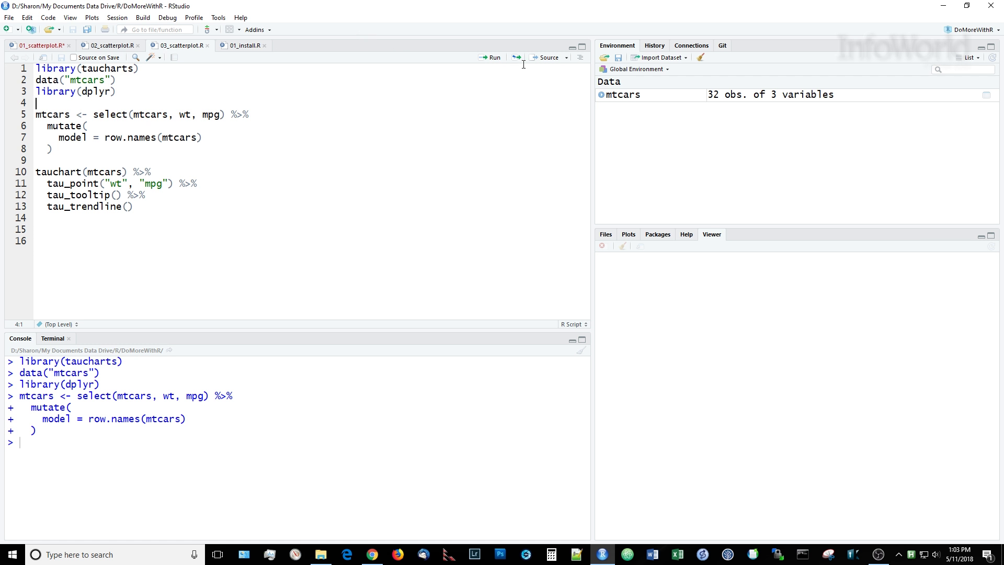
Source the scatterplot script and show the Mpg-versus-Wt tauchart in a separate browser window
click(547, 60)
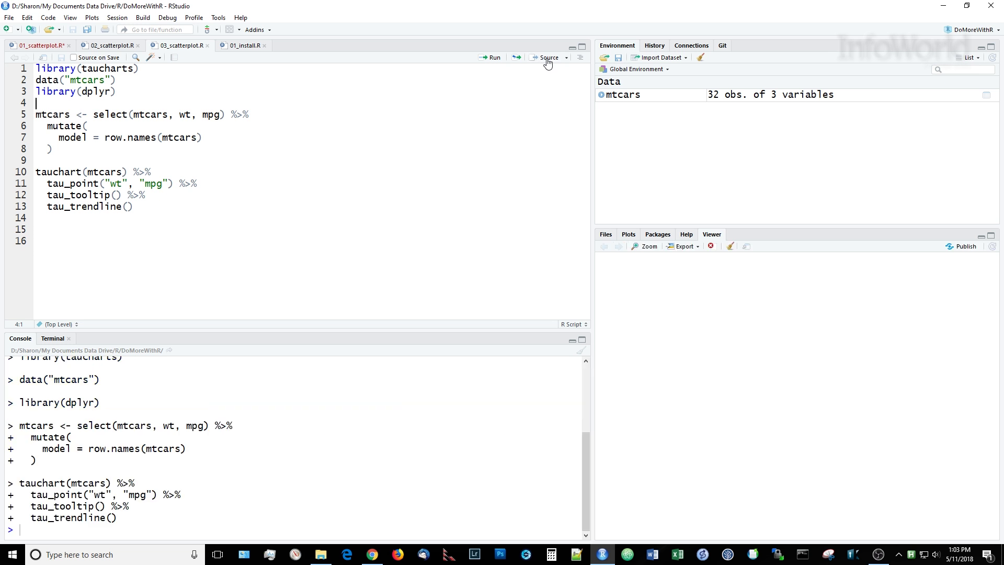
click(747, 250)
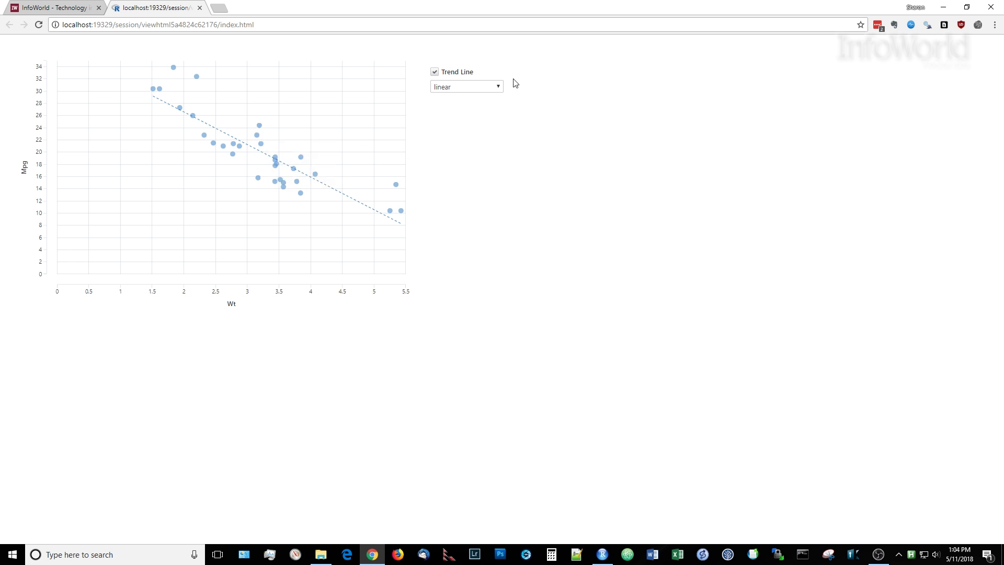
Change the trend line to logarithmic, then exponential, and minimize Chrome
click(497, 87)
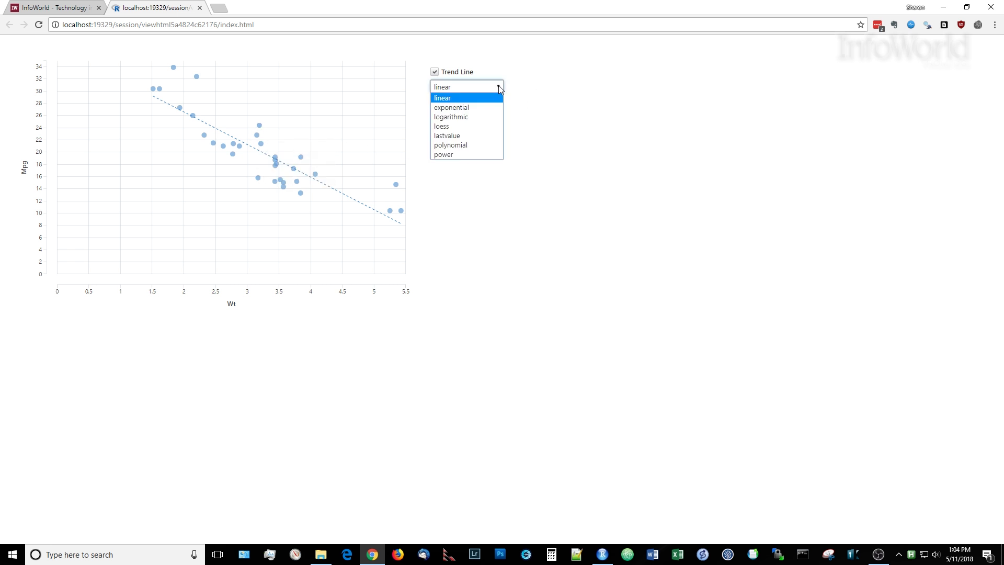
click(485, 118)
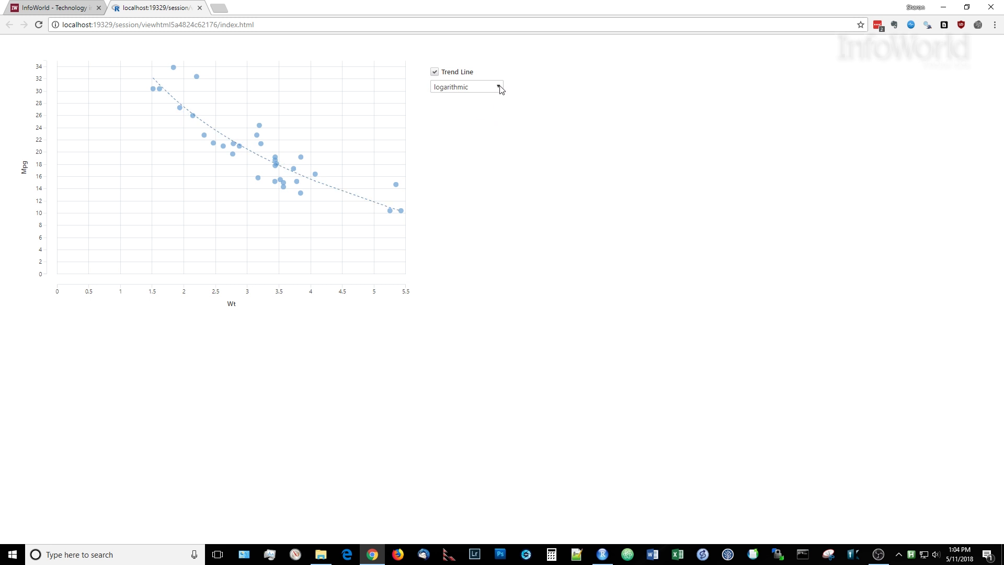
click(499, 87)
click(485, 110)
click(942, 7)
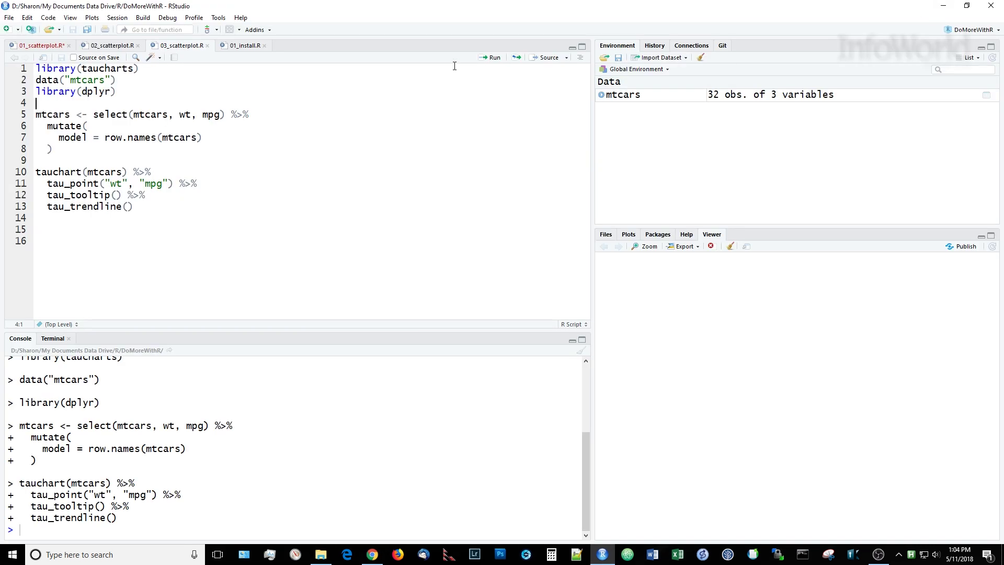
Switch the editor to the 01_install.R script with the githubinstall code
click(250, 45)
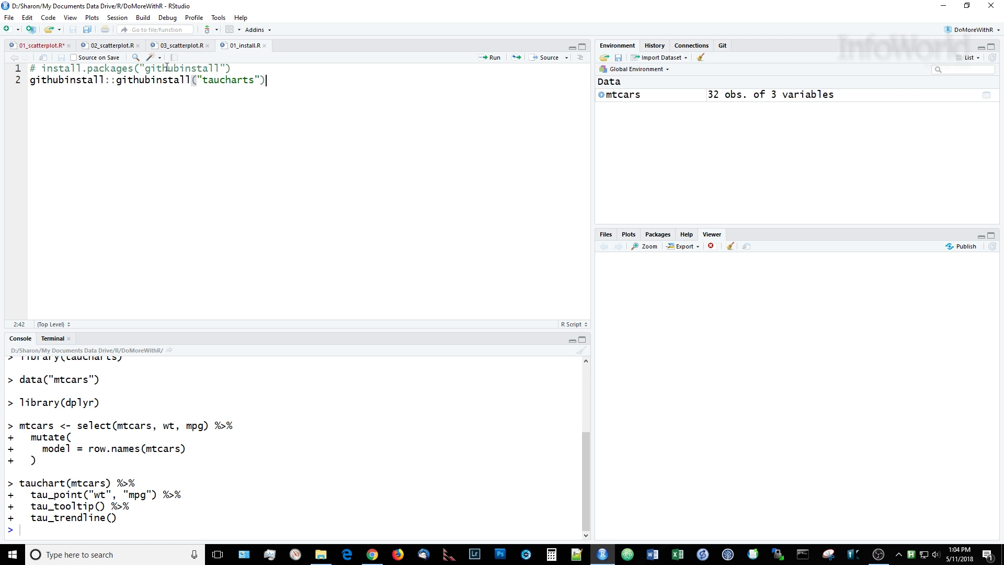
Run the githubinstall taucharts line and accept installing the suggested hrbrmstr/taucharts package
click(109, 79)
key(ctrl+Return)
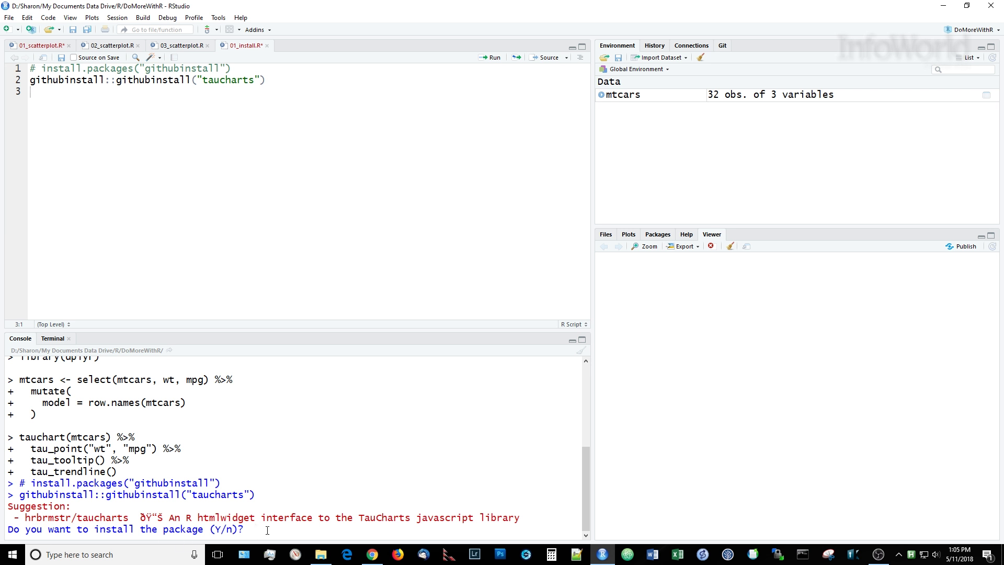
text(Y)
key(Return)
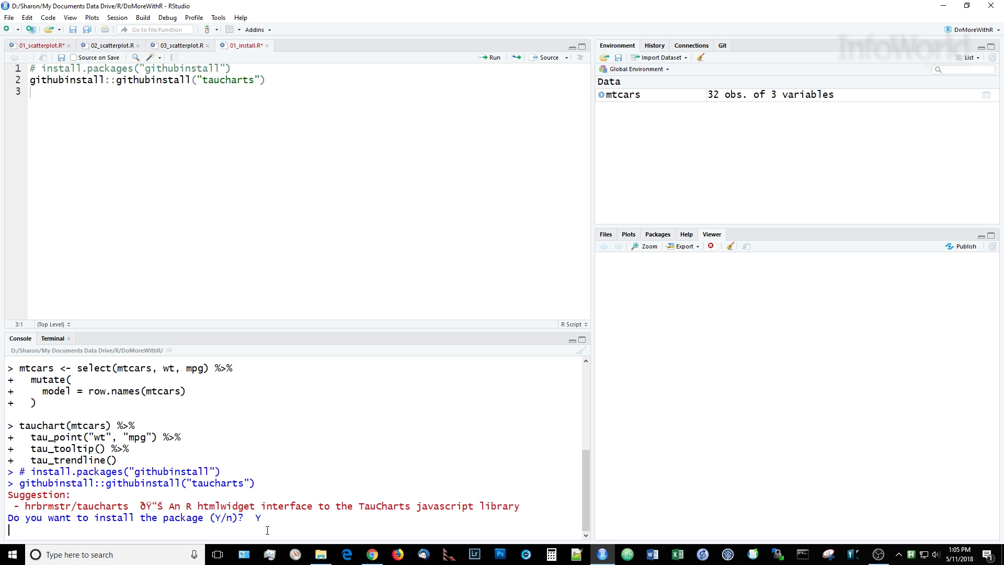